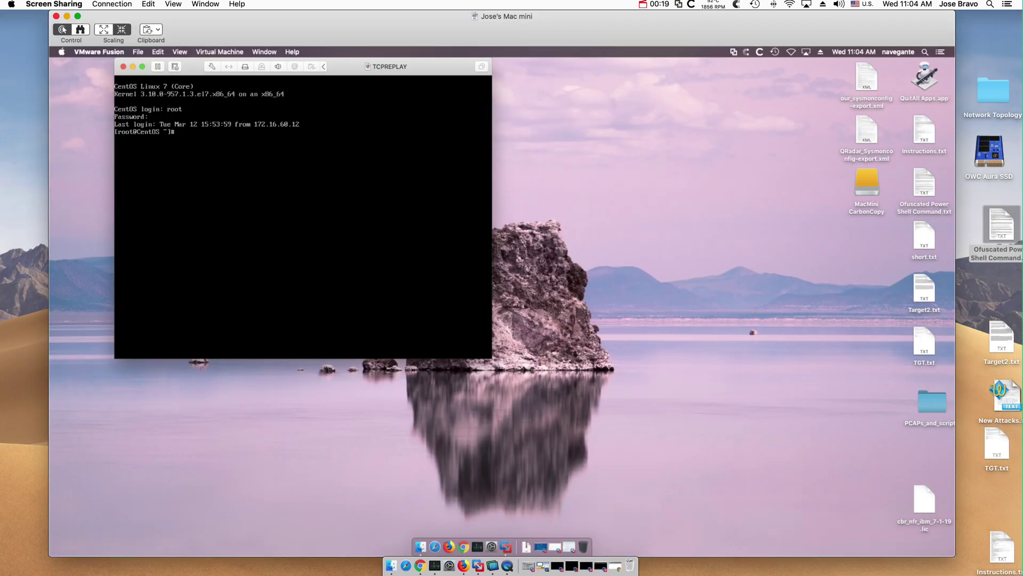
- Run ifconfig to confirm ens33 is at 172.16.60.24, then return to a fresh prompt
text(ifconfu)
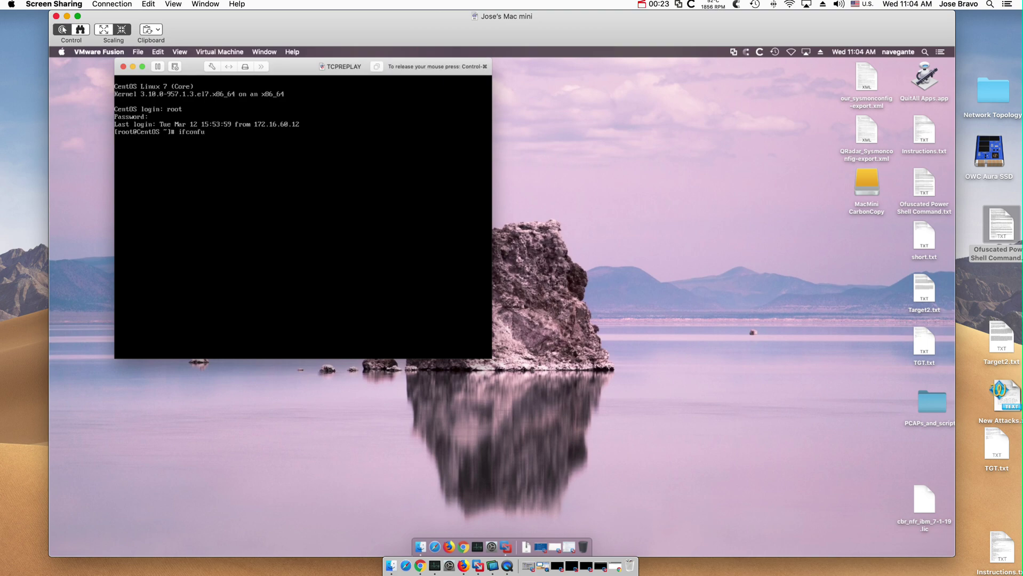
key(BackSpace)
text(ig)
key(Return)
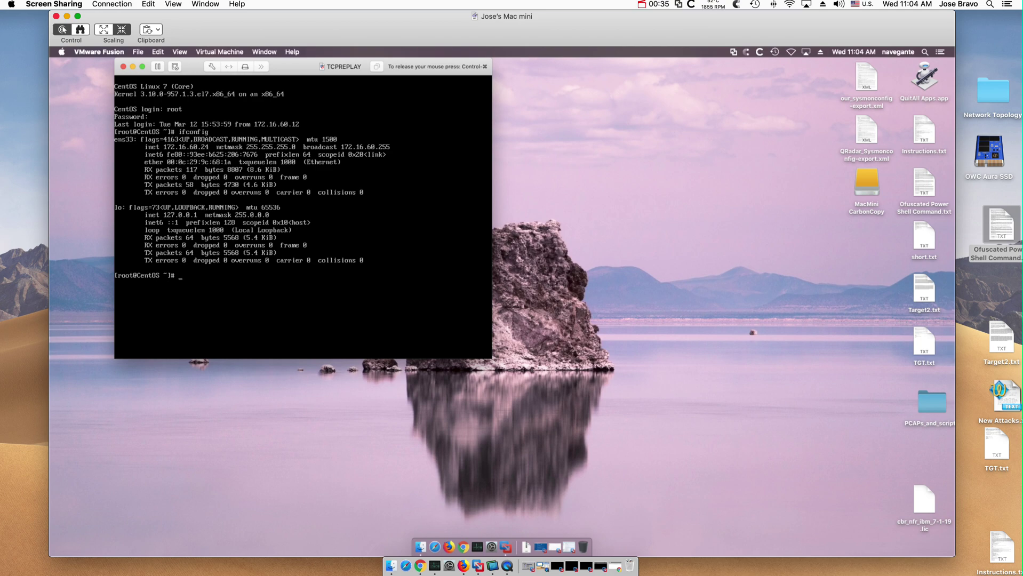
key(Return)
- Open /etc/rsyslog.conf in vi and jump to the forwarding rules at the end
text(vi /etc/rsyslog.)
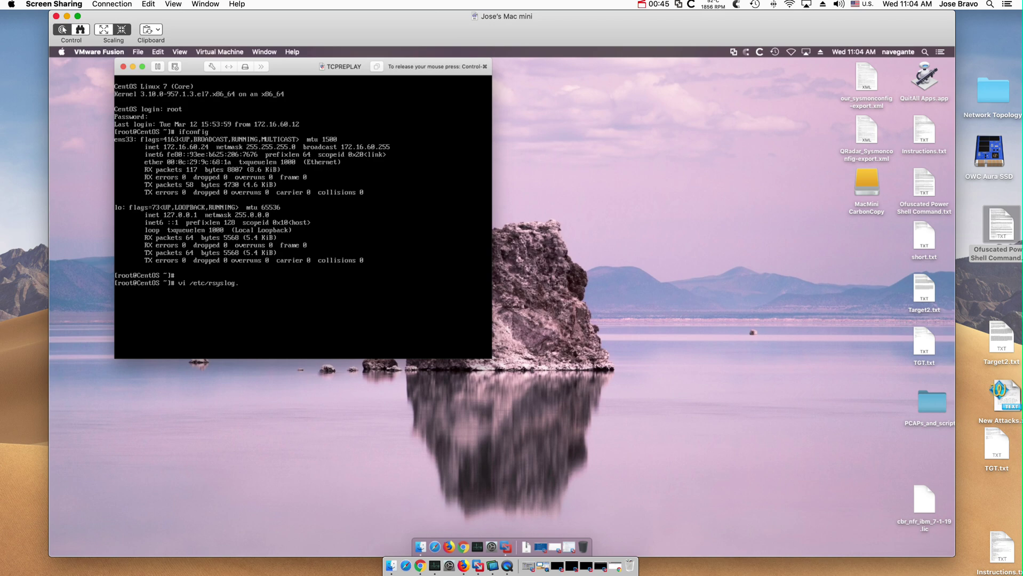
text(conf)
key(Return)
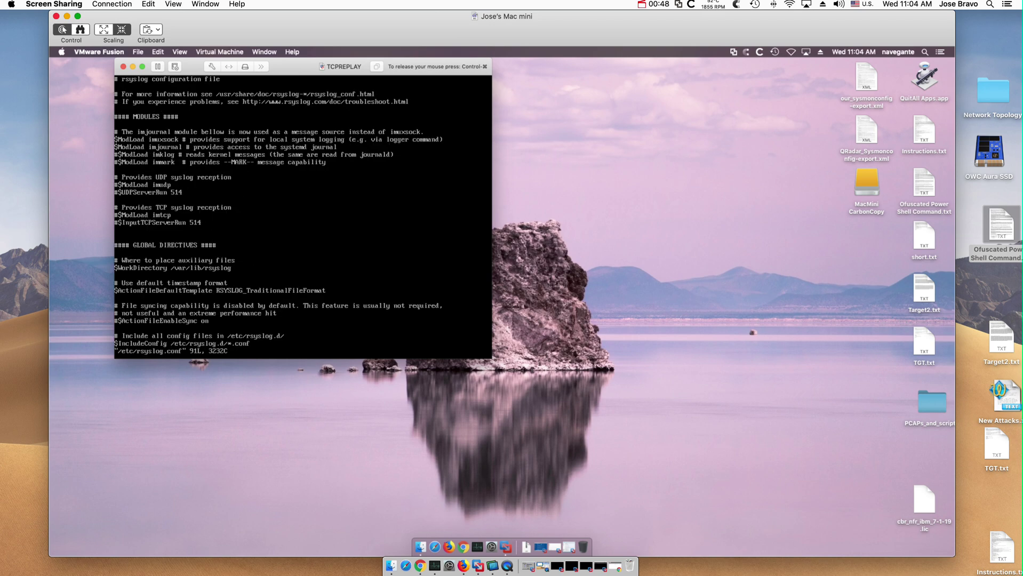
key(shift+g)
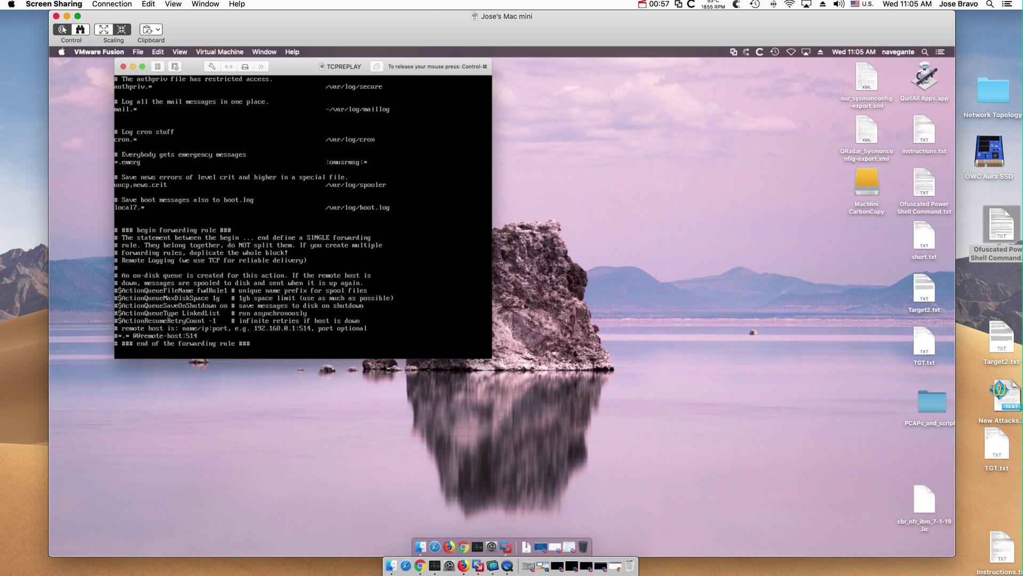
key(i)
key(ctrl+u)
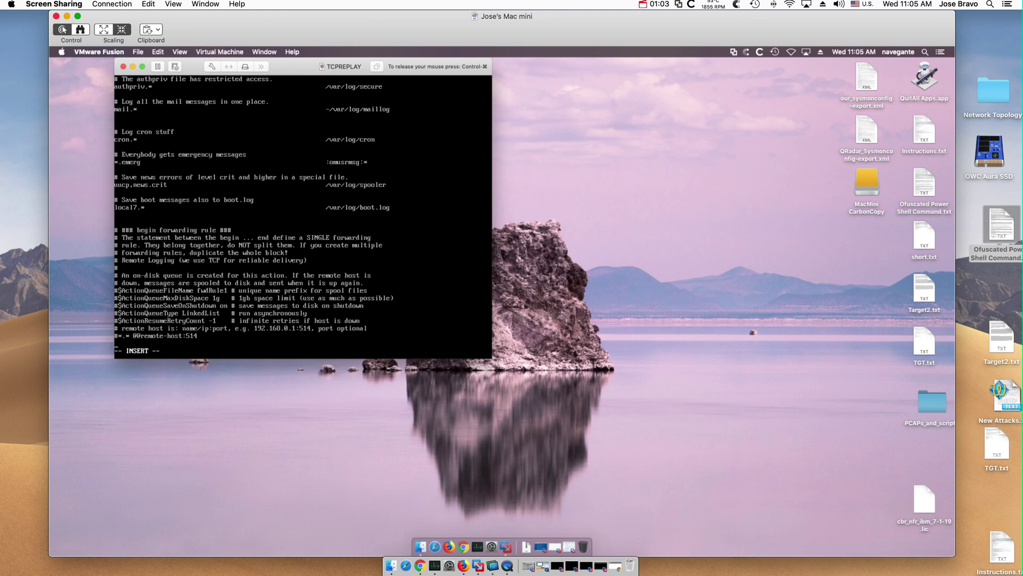
text(*.* @172.16.60.10:514)
- Write rsyslog.conf to disk and quit vi with :wq
key(Escape)
text(:wq)
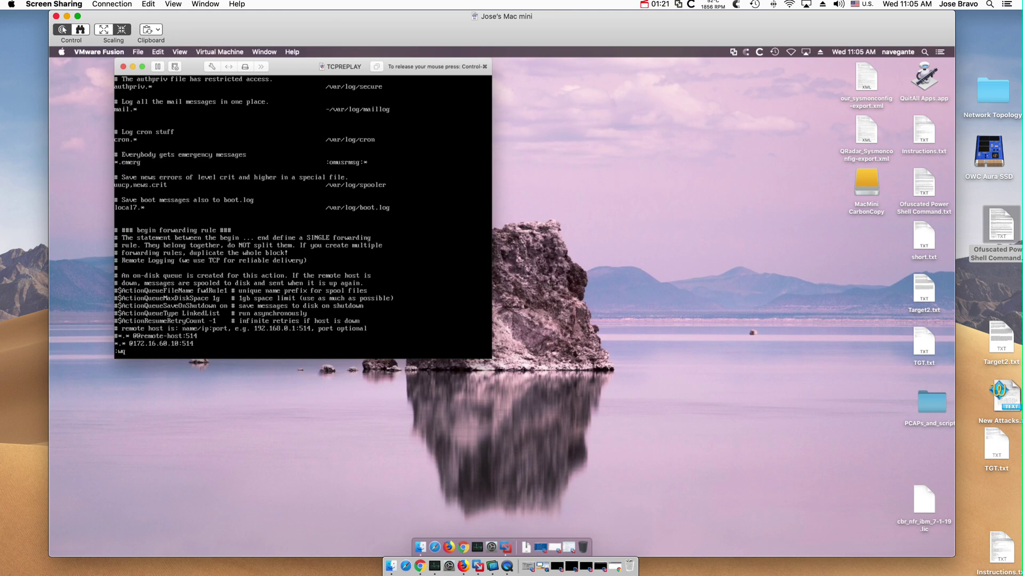
key(Return)
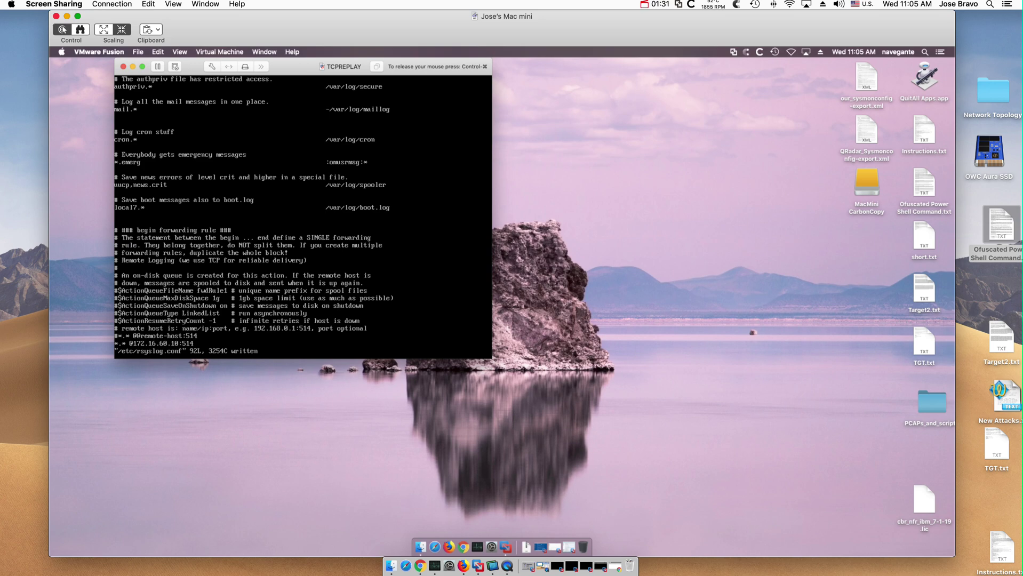
- Replace the saved forwarding line with an unsaved mail.!info rule, trying auth and kern first
key(i)
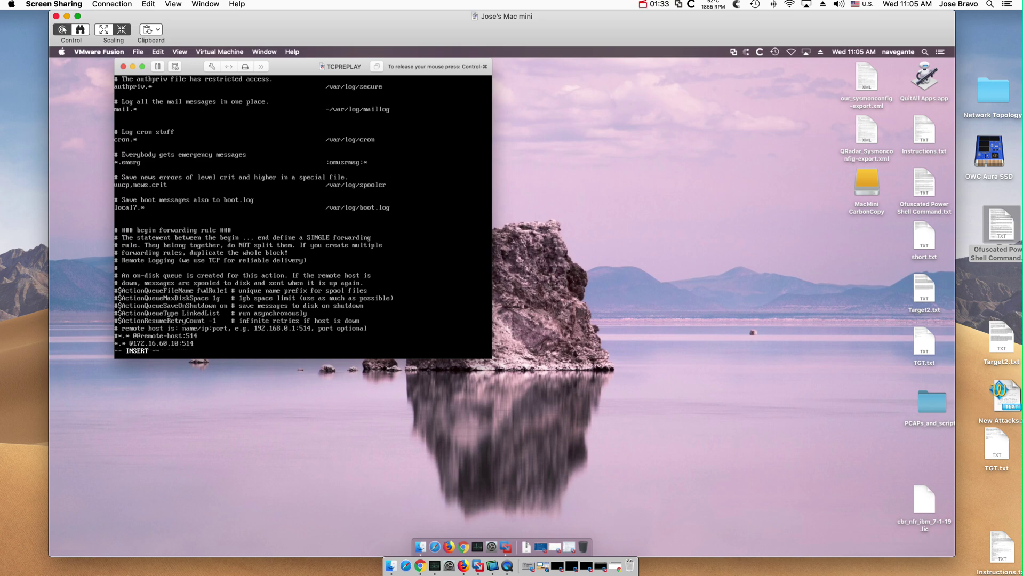
key(ctrl+u)
text(auth)
text(.)
text(* )
text(@)
key(BackSpace)
key(BackSpace)
key(BackSpace)
key(BackSpace)
text(kern)
key(BackSpace)
key(BackSpace)
key(BackSpace)
key(BackSpace)
key(BackSpace)
key(BackSpace)
key(BackSpace)
text(ail.)
text(*)
text(info)
text(!)
key(Escape)
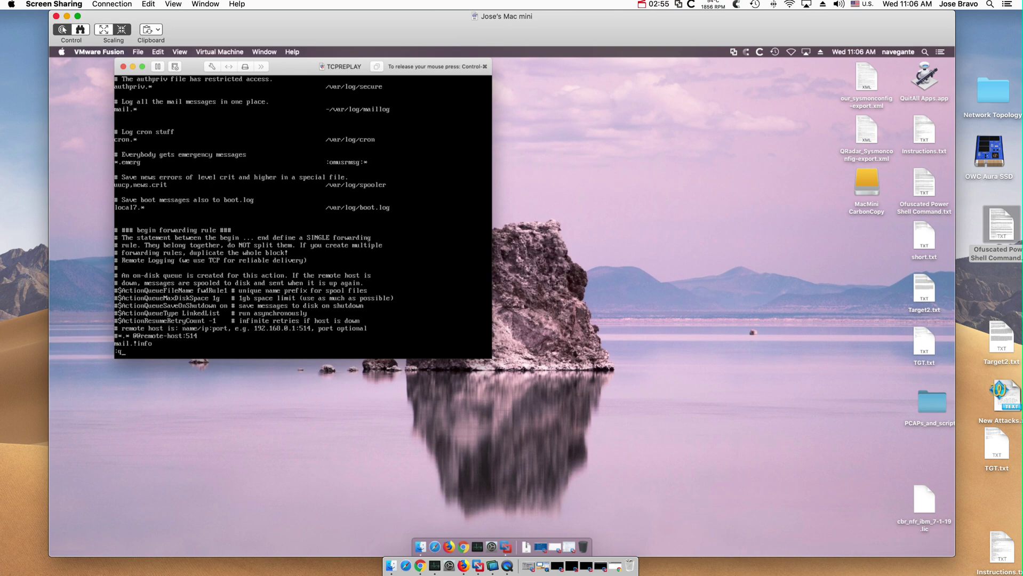
- Quit vi without saving using :q! and restart the rsyslog service
text(!)
key(Return)
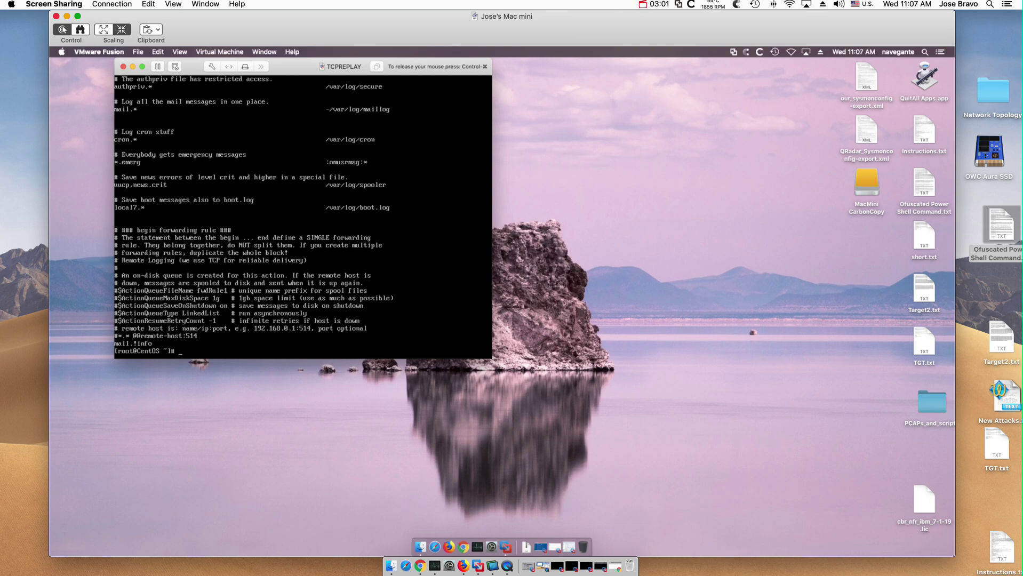
text(service rsyslog restart)
key(Return)
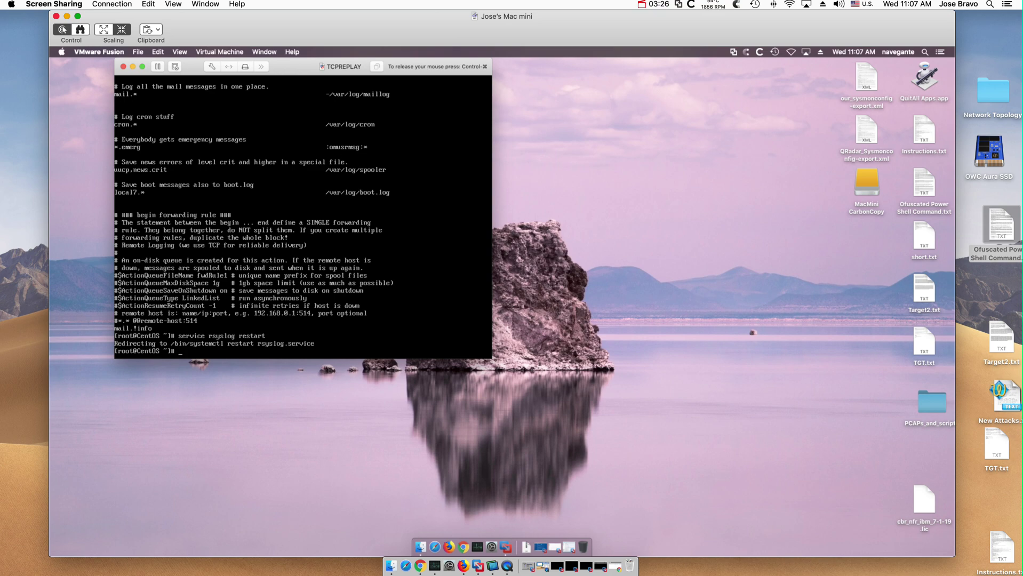
- Reboot the CentOS VM with shutdown -r now, correcting the shuydown typo
text(shuydown -r now)
key(Return)
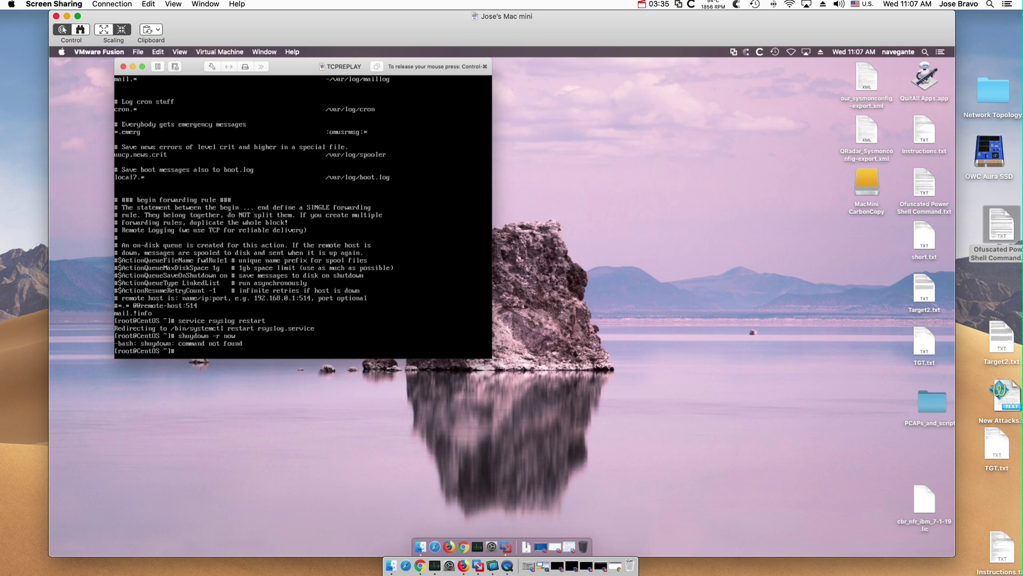
key(Up)
key(Left)
key(Left)
key(Left)
key(BackSpace)
text(t)
key(Return)
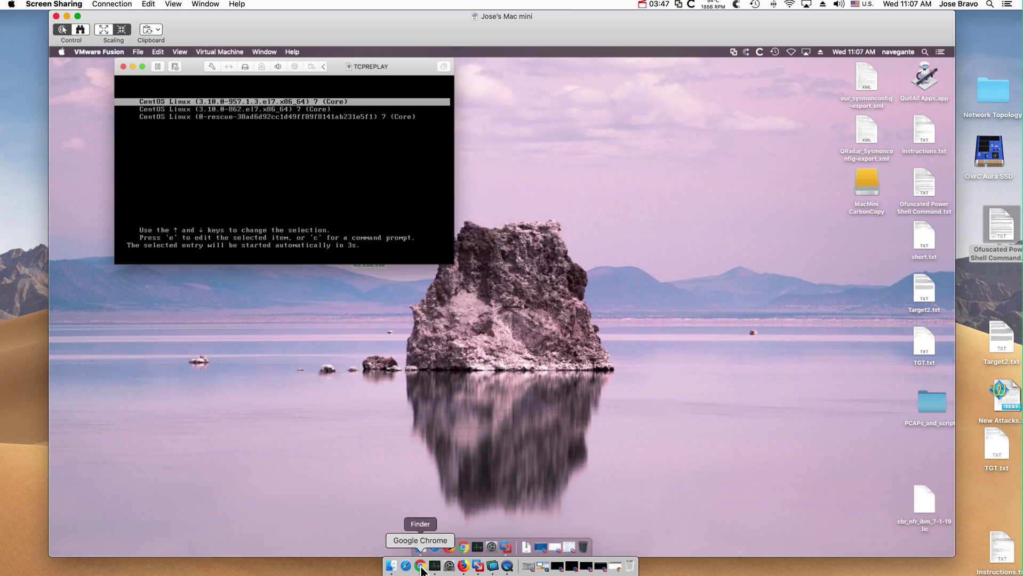
- Switch to Chrome to view QRadar Log Activity filtered on source IP 172.16.60.24
click(422, 568)
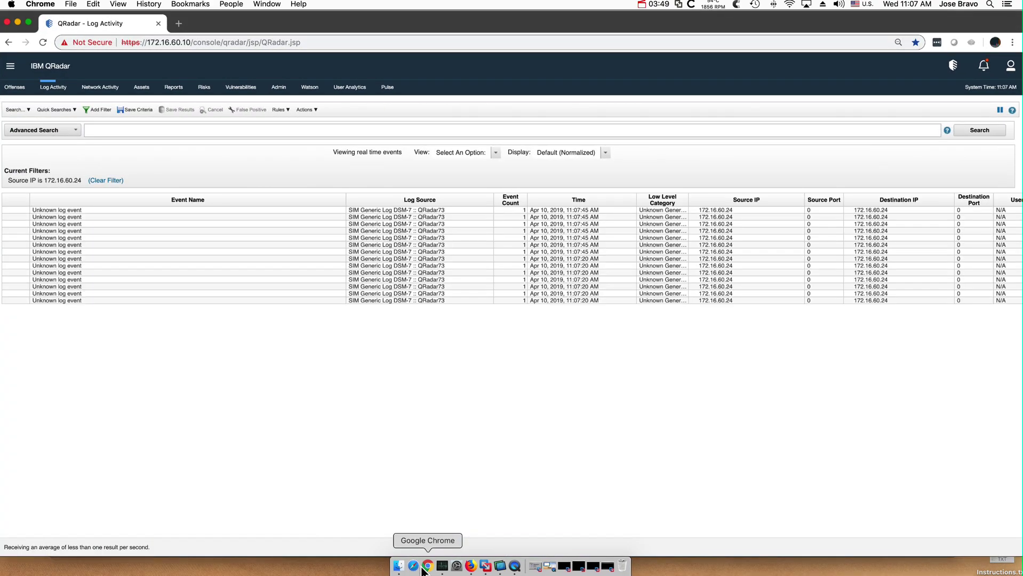